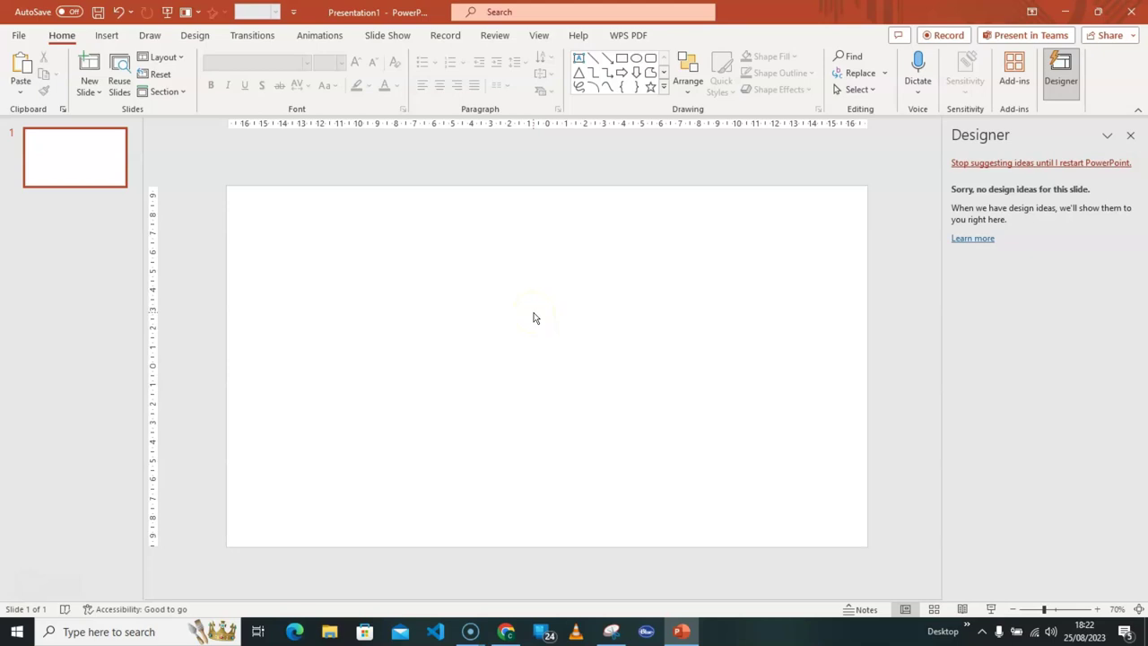
Step: Search Google Images for 'background image' and scroll to the outdoor bridge photo
{"action": "left_click", "coordinate": [506, 631]}
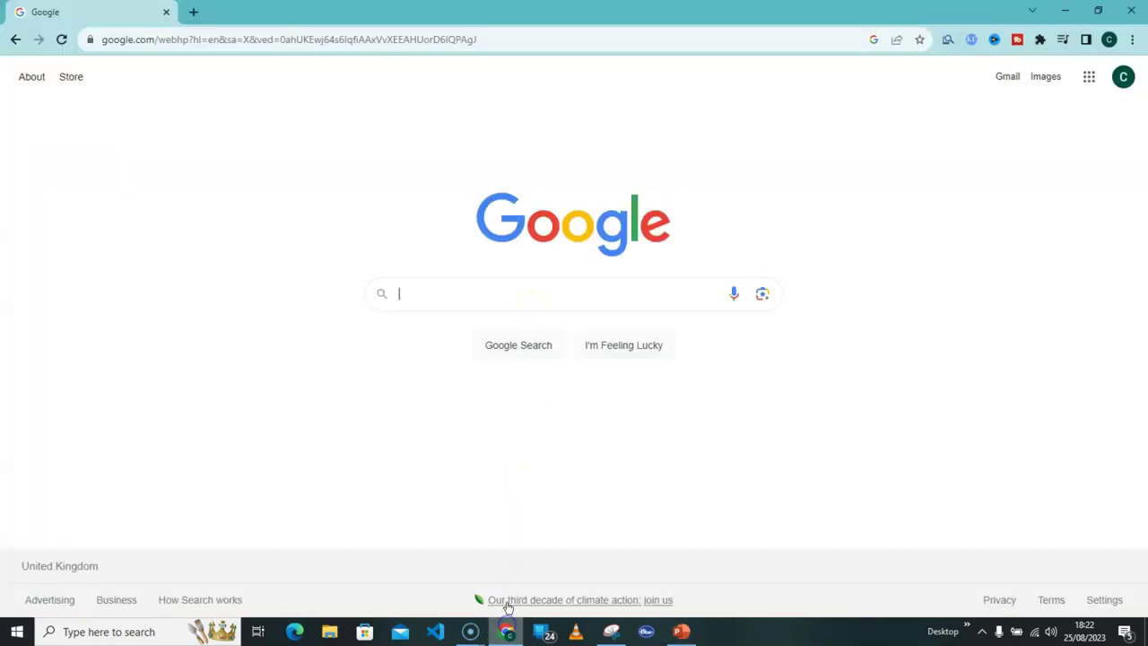
{"action": "left_click", "coordinate": [405, 291]}
{"action": "type", "text": "b"}
{"action": "left_click", "coordinate": [442, 323]}
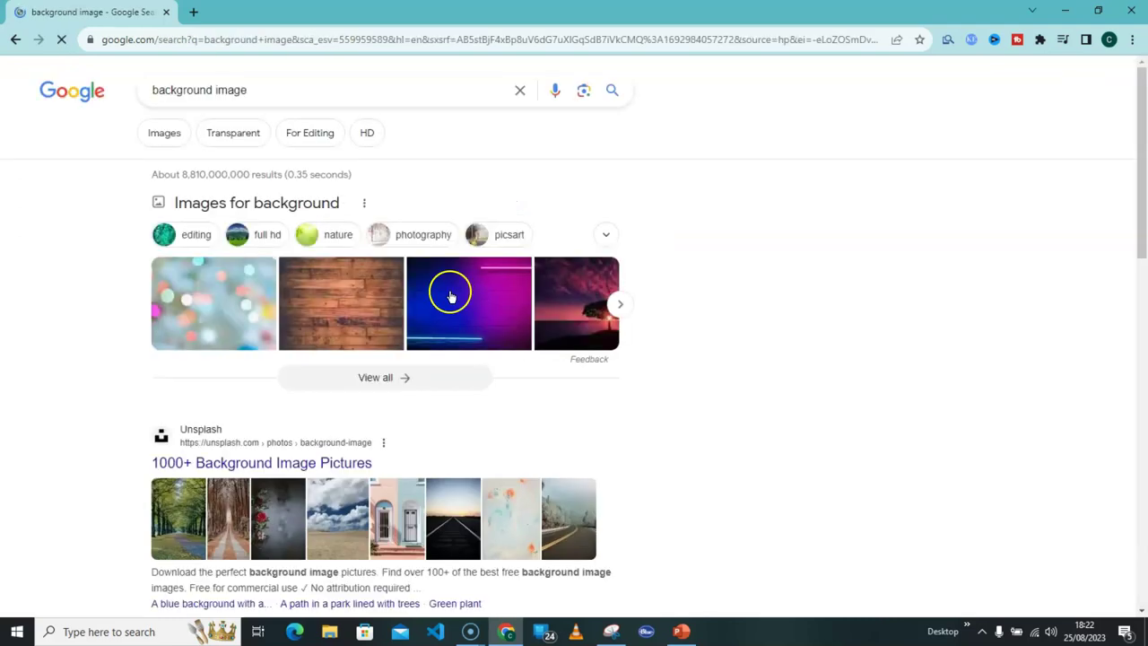
{"action": "left_click", "coordinate": [164, 133]}
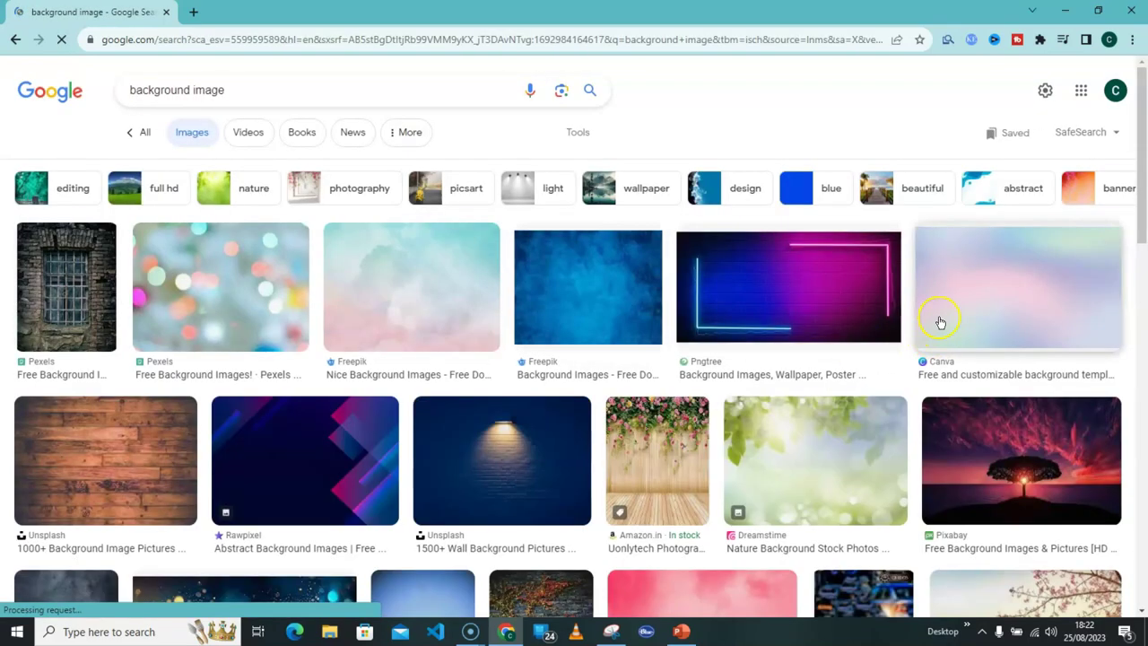
{"action": "scroll", "coordinate": [902, 284], "scroll_direction": "down", "scroll_amount": 5}
{"action": "mouse_move", "coordinate": [150, 301]}
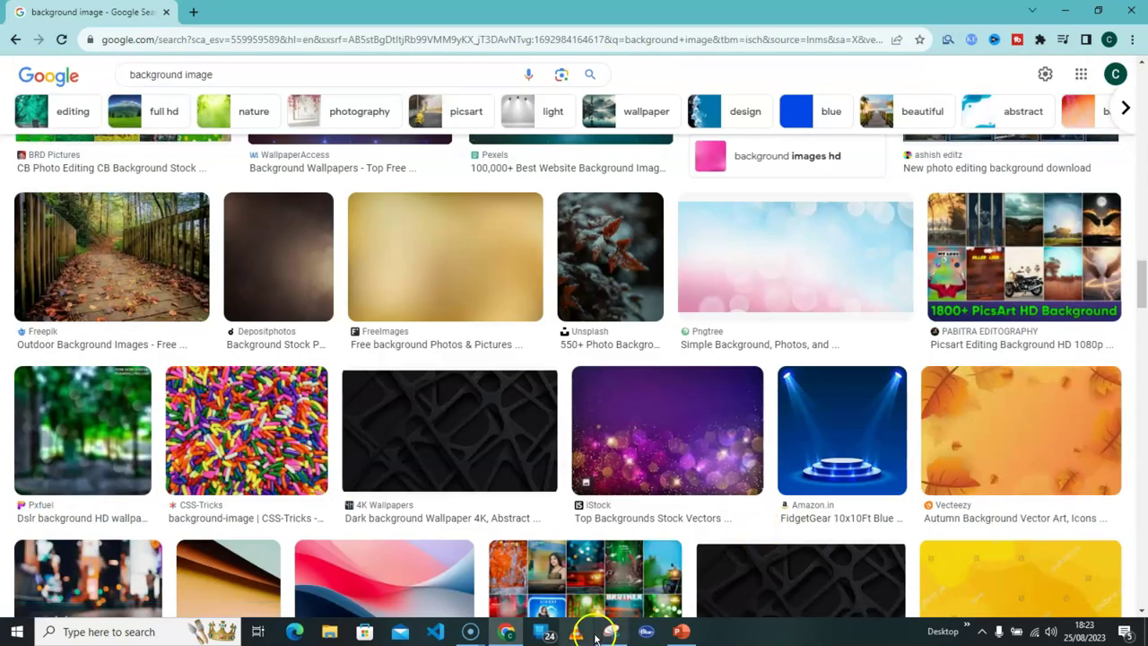
Step: Snip the forest-bridge photo, copy the capture, and return to the blank PowerPoint slide
{"action": "left_click", "coordinate": [614, 632]}
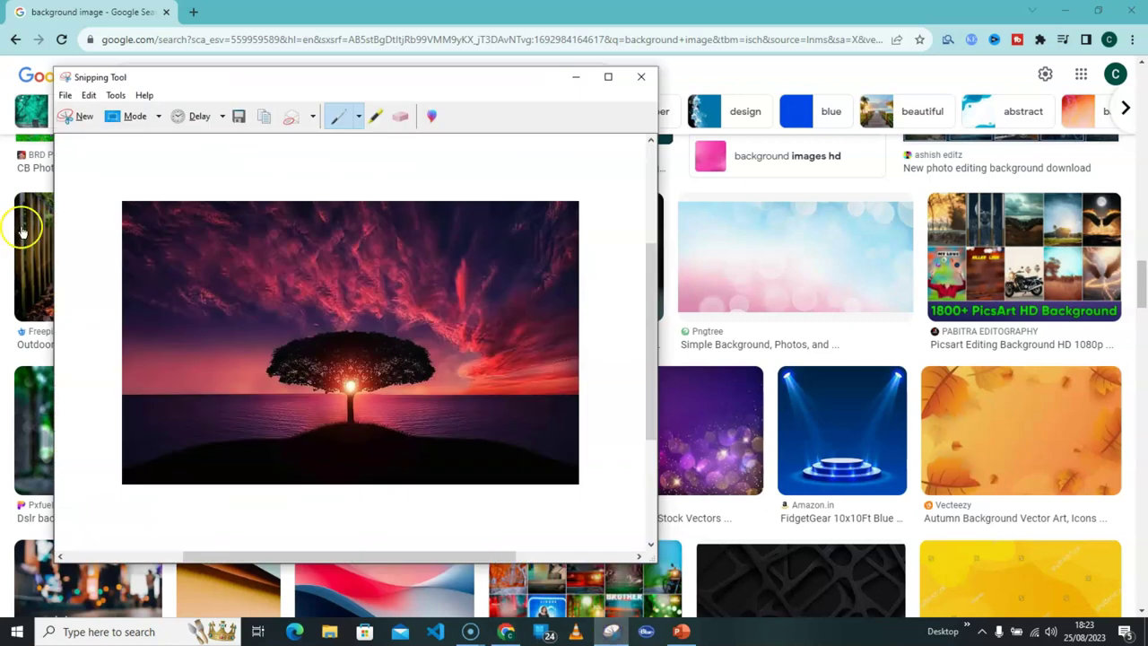
{"action": "left_click", "coordinate": [82, 117]}
{"action": "mouse_move", "coordinate": [117, 255]}
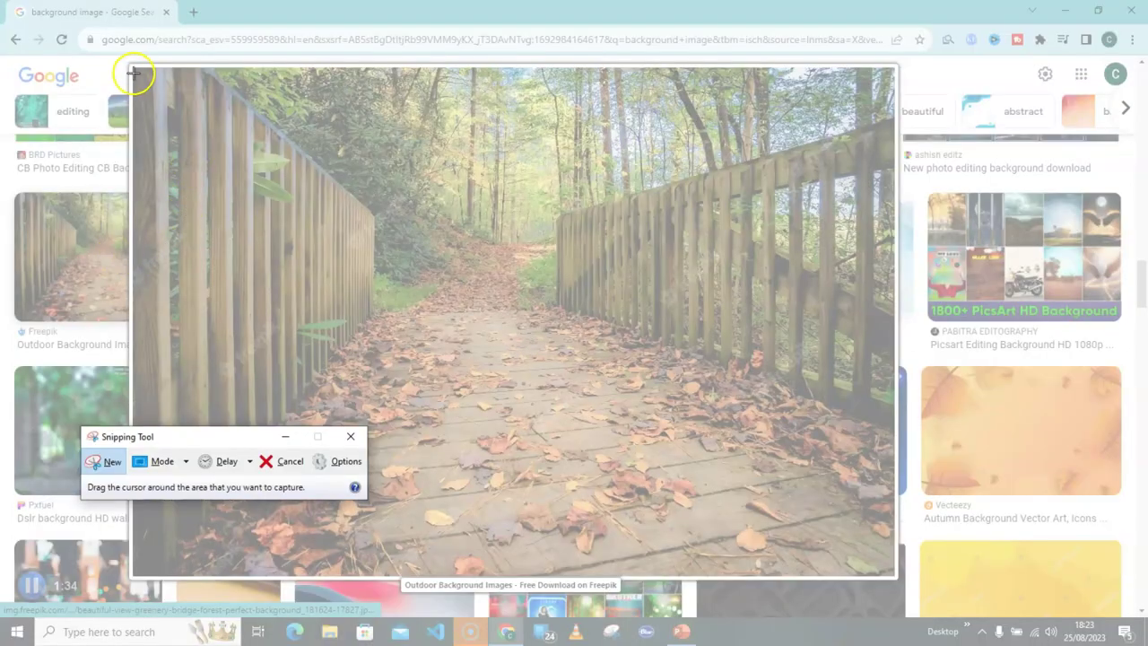
{"action": "left_click_drag", "start_coordinate": [135, 71], "coordinate": [881, 568]}
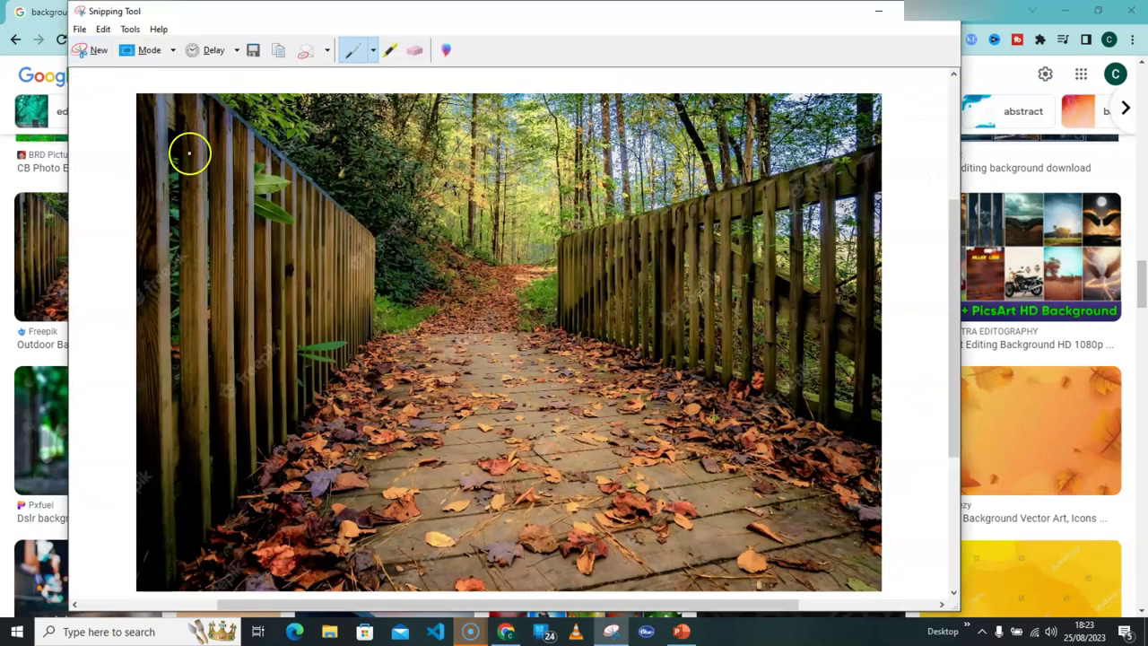
{"action": "left_click", "coordinate": [103, 28]}
{"action": "left_click", "coordinate": [115, 43]}
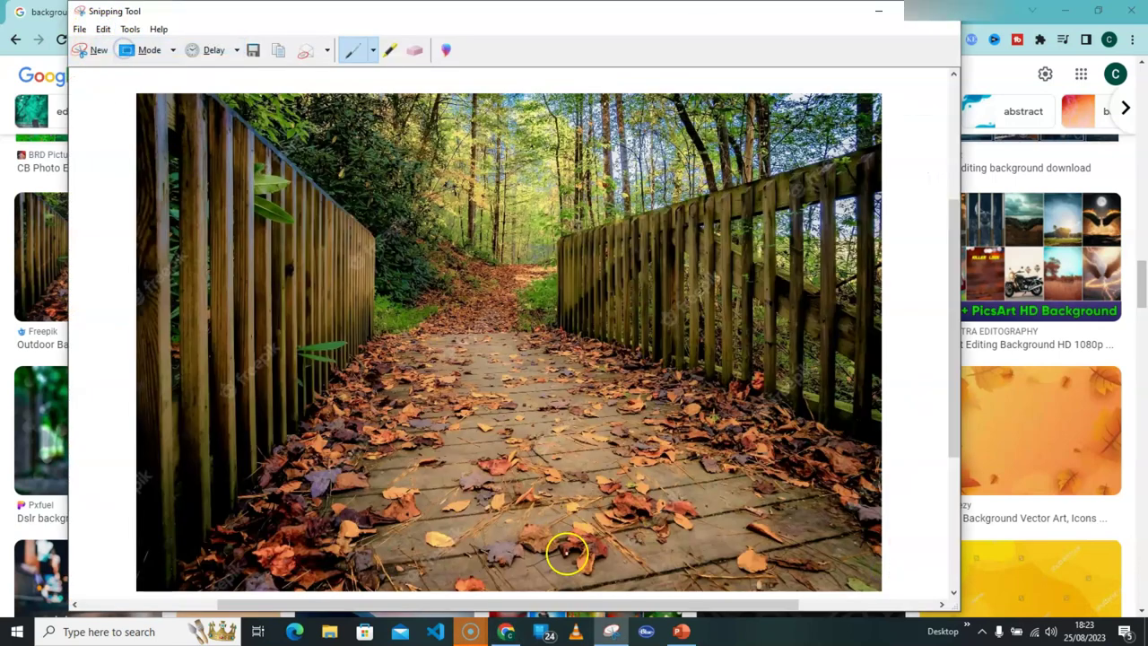
{"action": "left_click", "coordinate": [680, 633]}
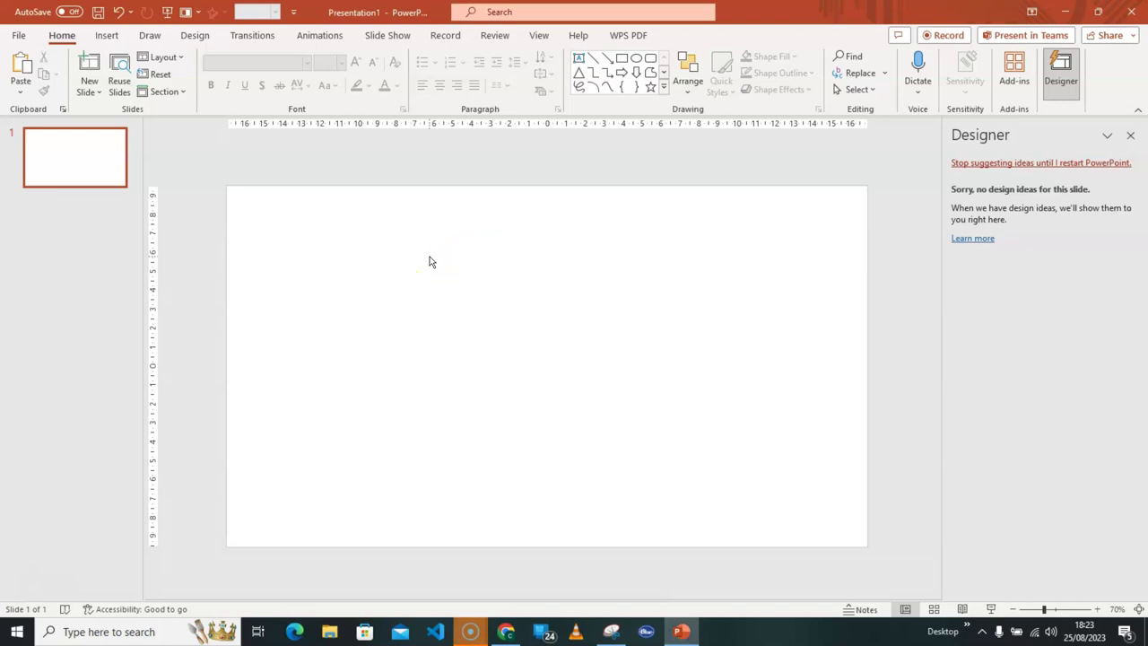
Step: Paste the bridge photo onto the slide and enlarge it to about 19.14 × 28.65 cm
{"action": "right_click", "coordinate": [469, 364]}
{"action": "left_click", "coordinate": [505, 422]}
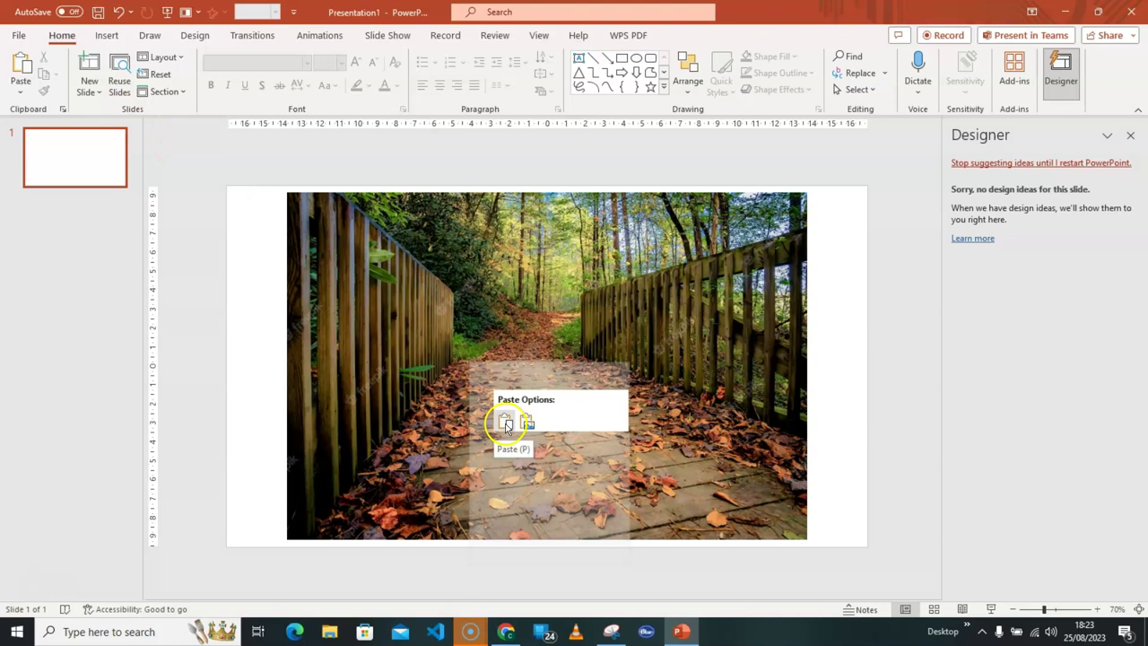
{"action": "left_click", "coordinate": [506, 383]}
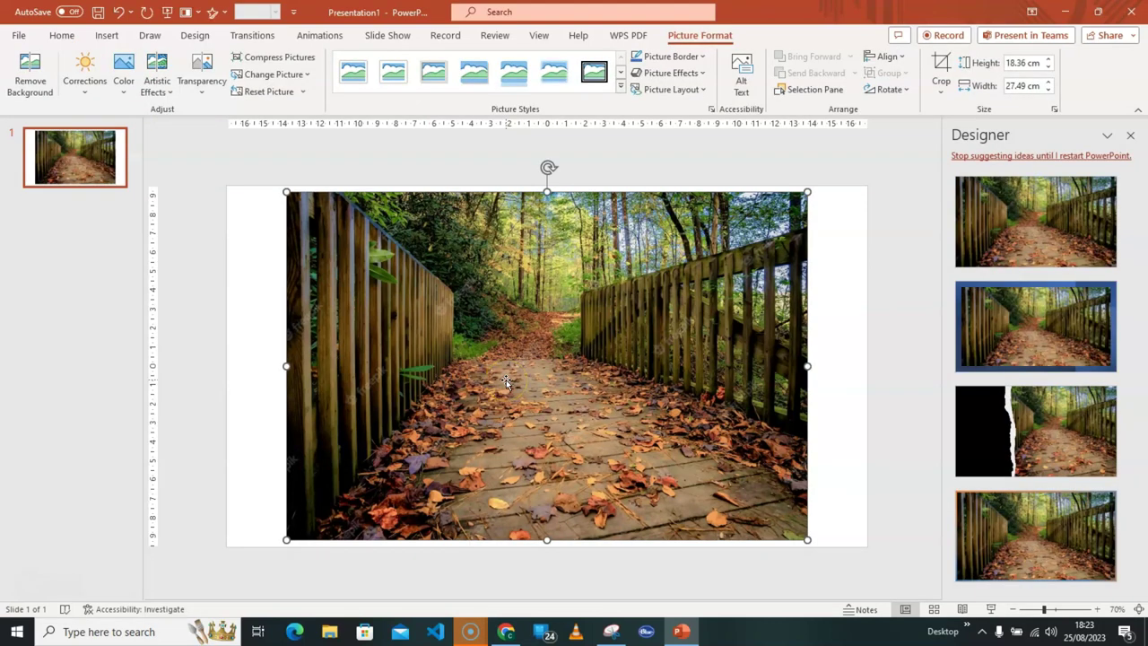
{"action": "left_click", "coordinate": [505, 381]}
{"action": "left_click_drag", "start_coordinate": [286, 192], "coordinate": [275, 185]}
{"action": "left_click_drag", "start_coordinate": [806, 538], "coordinate": [817, 545]}
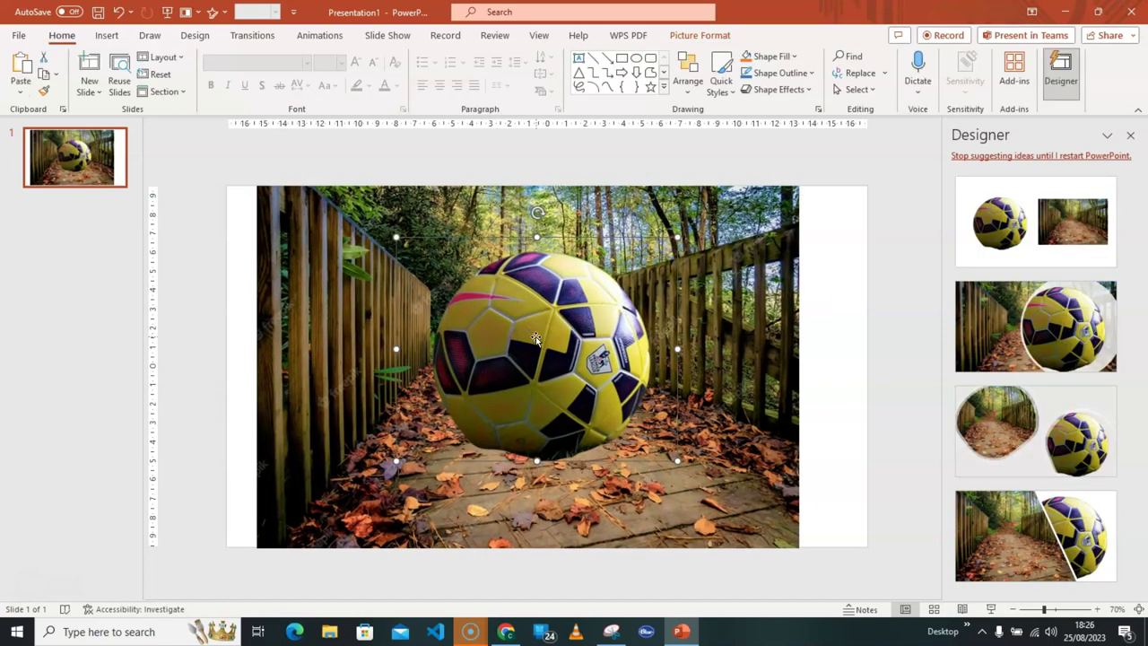
Step: Delete the football, then drag the bridge photo's corner and left edge to fill the slide
{"action": "left_click", "coordinate": [534, 332]}
{"action": "key", "text": "Delete"}
{"action": "left_click", "coordinate": [533, 299]}
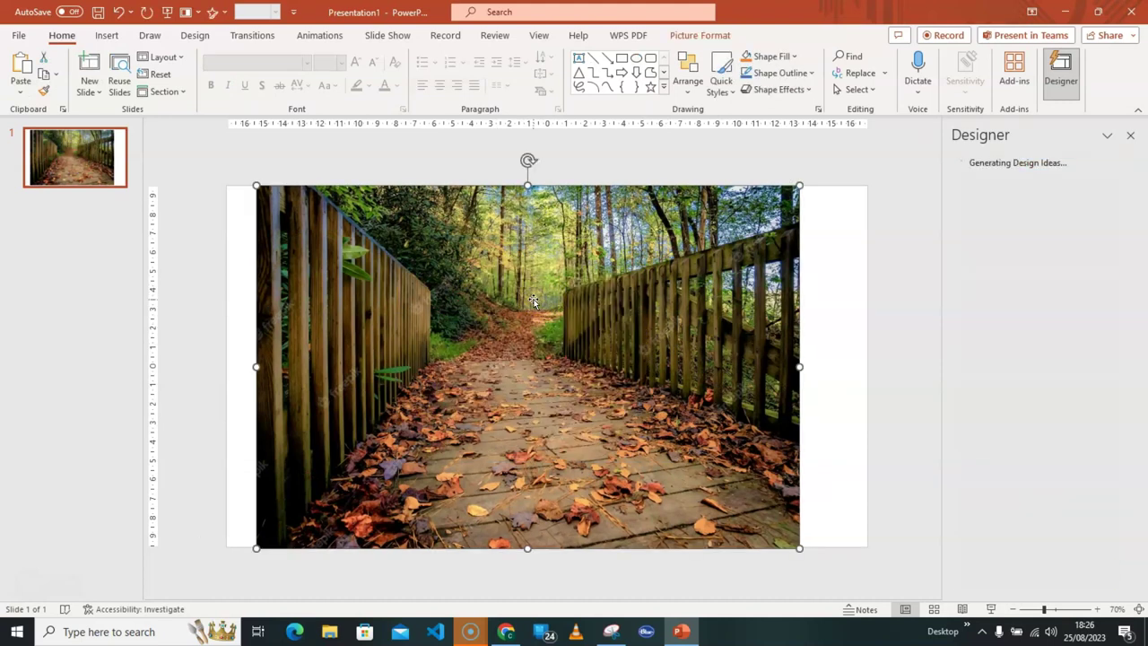
{"action": "left_click", "coordinate": [598, 172]}
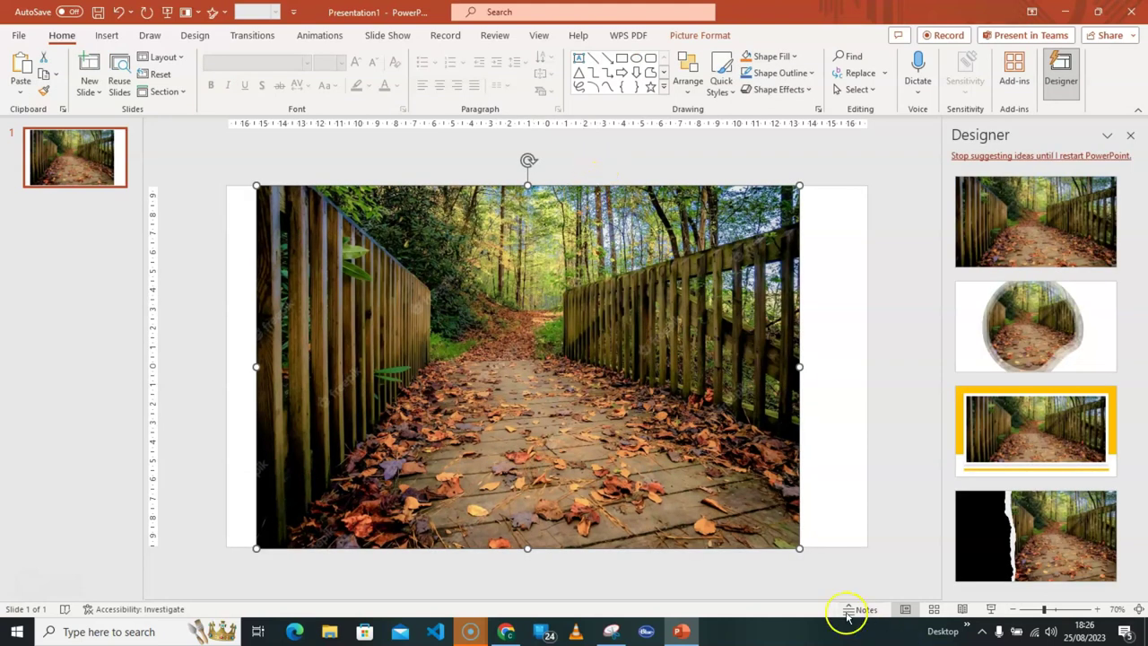
{"action": "left_click_drag", "start_coordinate": [799, 547], "coordinate": [818, 546]}
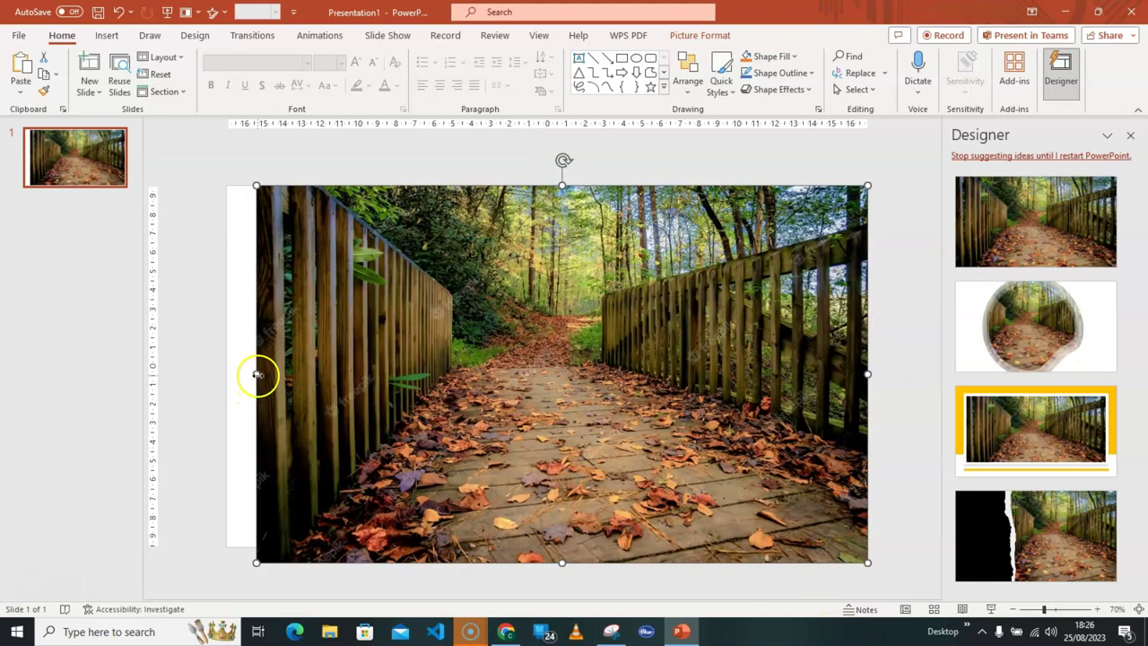
{"action": "left_click_drag", "start_coordinate": [256, 374], "coordinate": [226, 371]}
{"action": "left_click", "coordinate": [680, 459]}
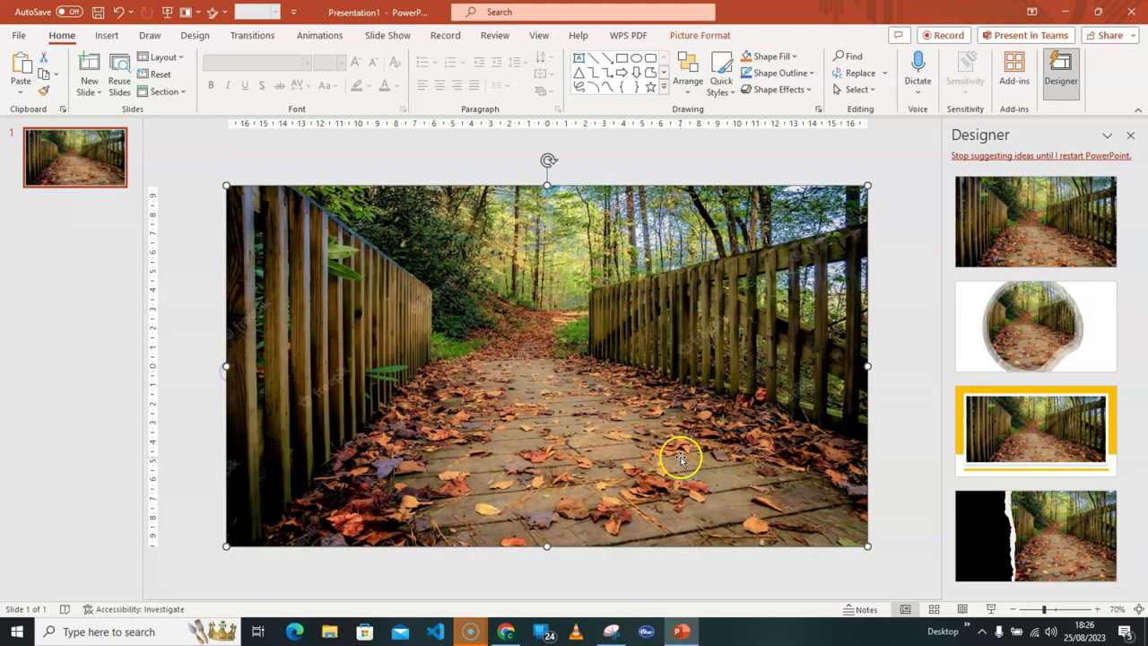
Step: Lock the bridge photo in place and close the Designer pane
{"action": "right_click", "coordinate": [542, 371]}
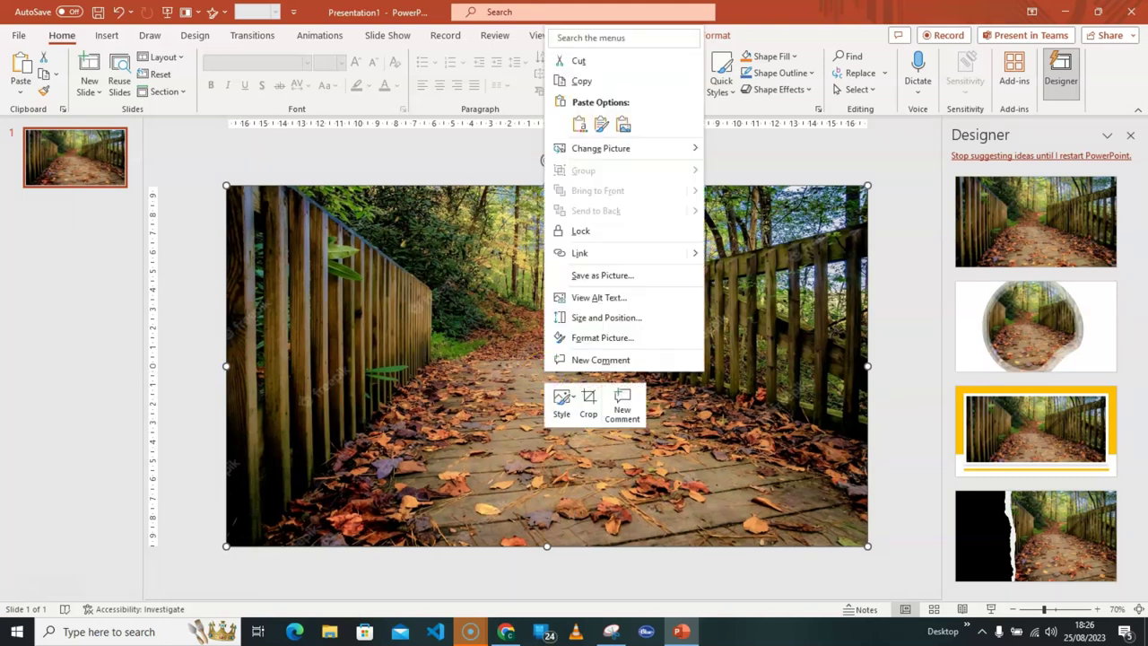
{"action": "left_click", "coordinate": [588, 235]}
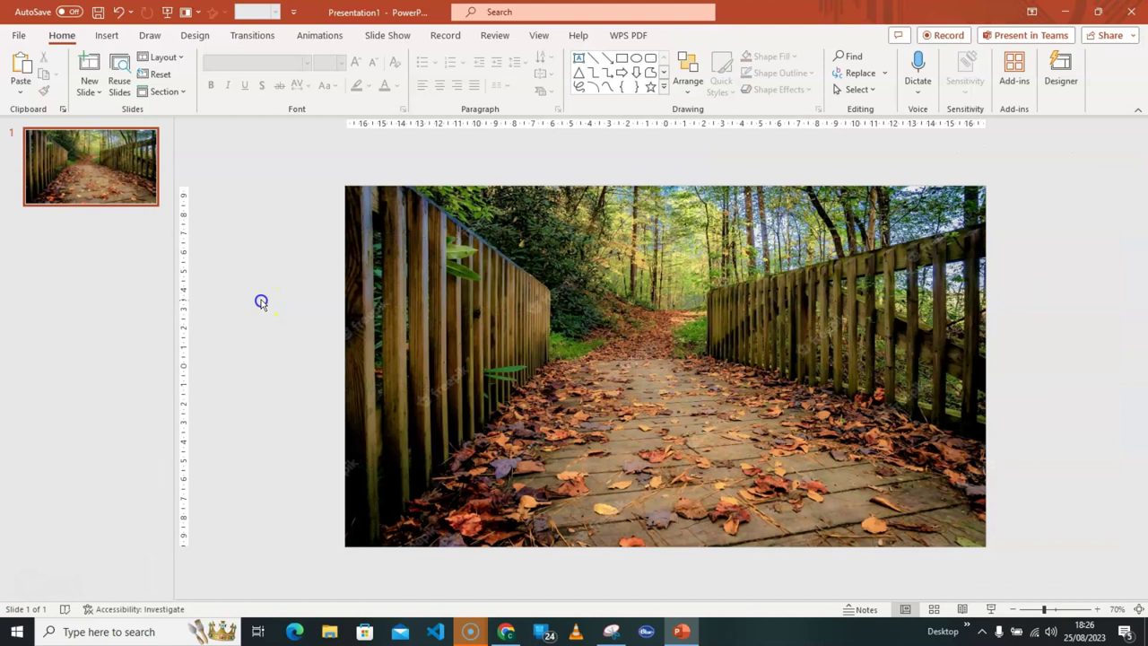
{"action": "left_click", "coordinate": [392, 215]}
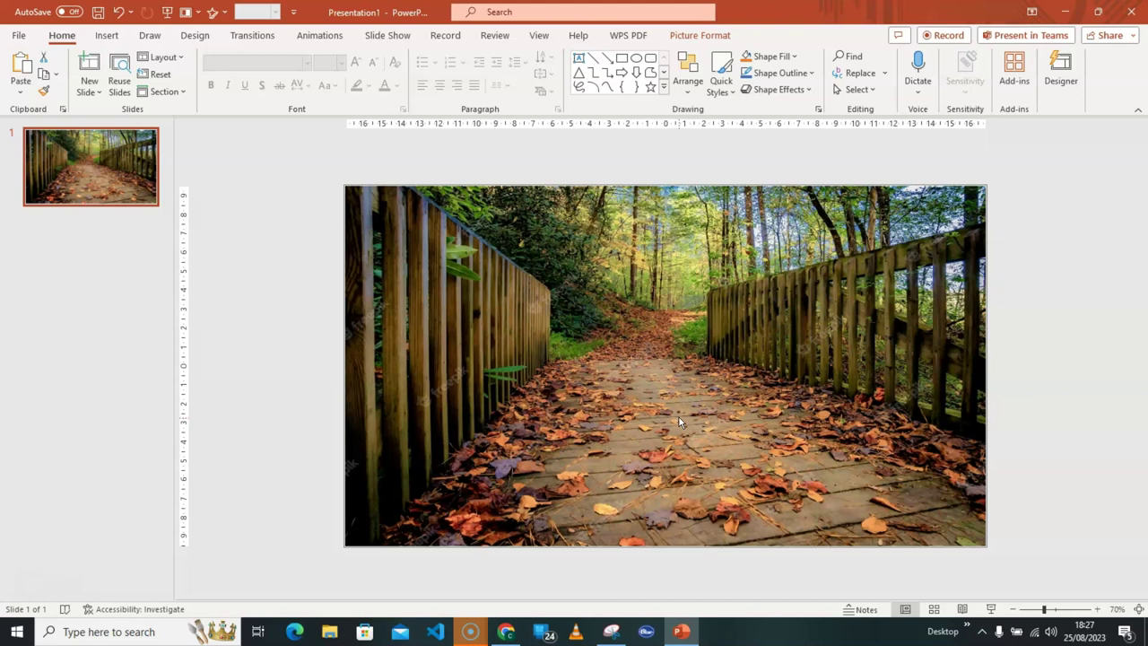
Step: Paste the football and move it onto the bridge path
{"action": "key", "text": "ctrl+v"}
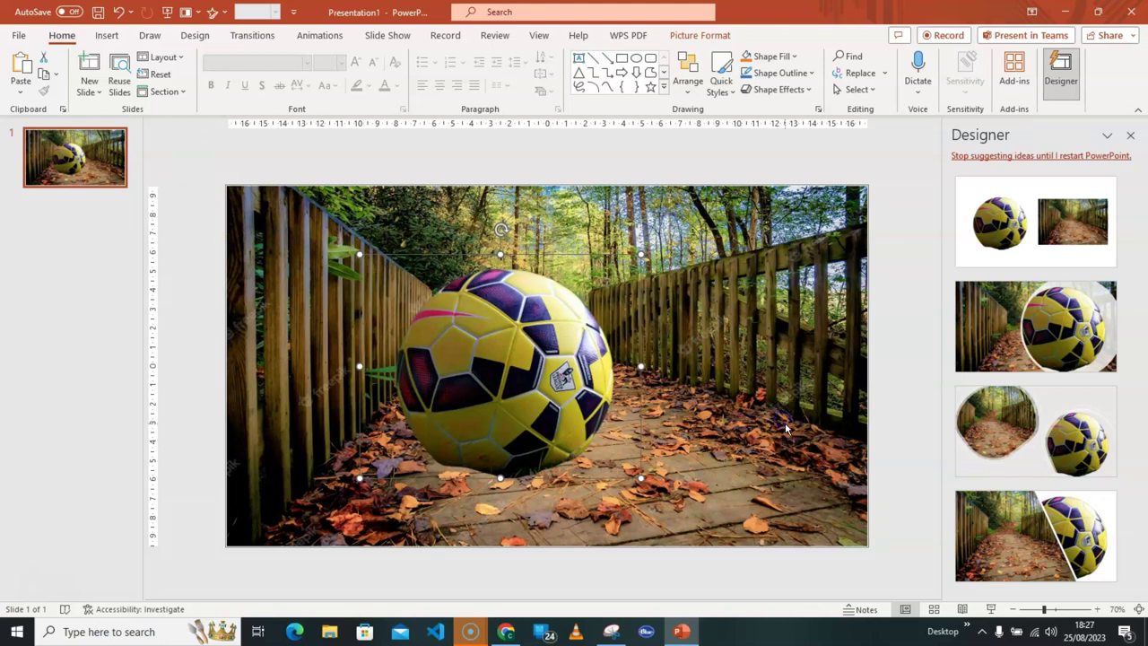
{"action": "left_click", "coordinate": [198, 159]}
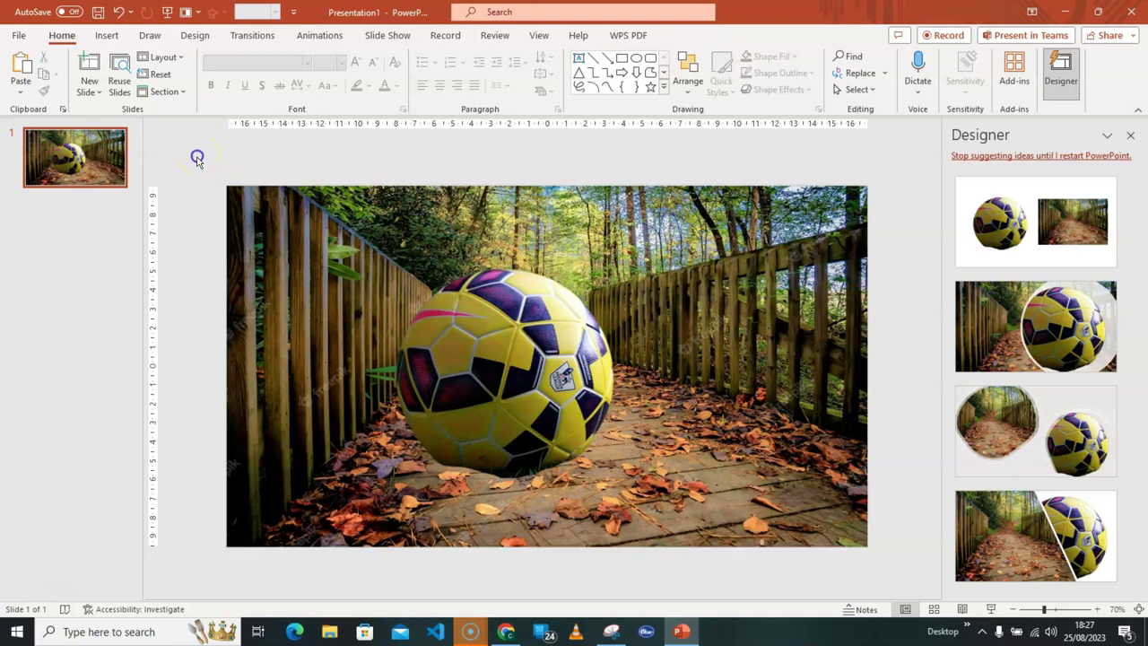
{"action": "left_click_drag", "start_coordinate": [195, 157], "coordinate": [760, 538]}
{"action": "left_click_drag", "start_coordinate": [536, 434], "coordinate": [623, 434]}
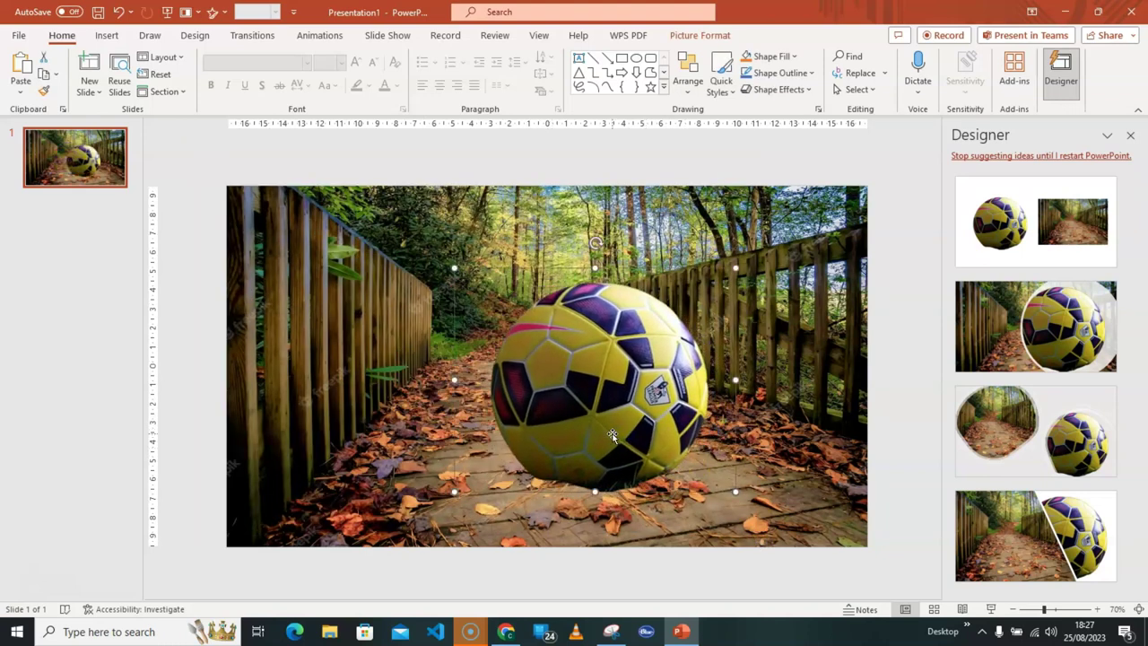
Step: Unlock the background picture and undo repeatedly until the slide is blank
{"action": "right_click", "coordinate": [297, 326]}
{"action": "left_click", "coordinate": [359, 473]}
{"action": "left_click", "coordinate": [120, 13]}
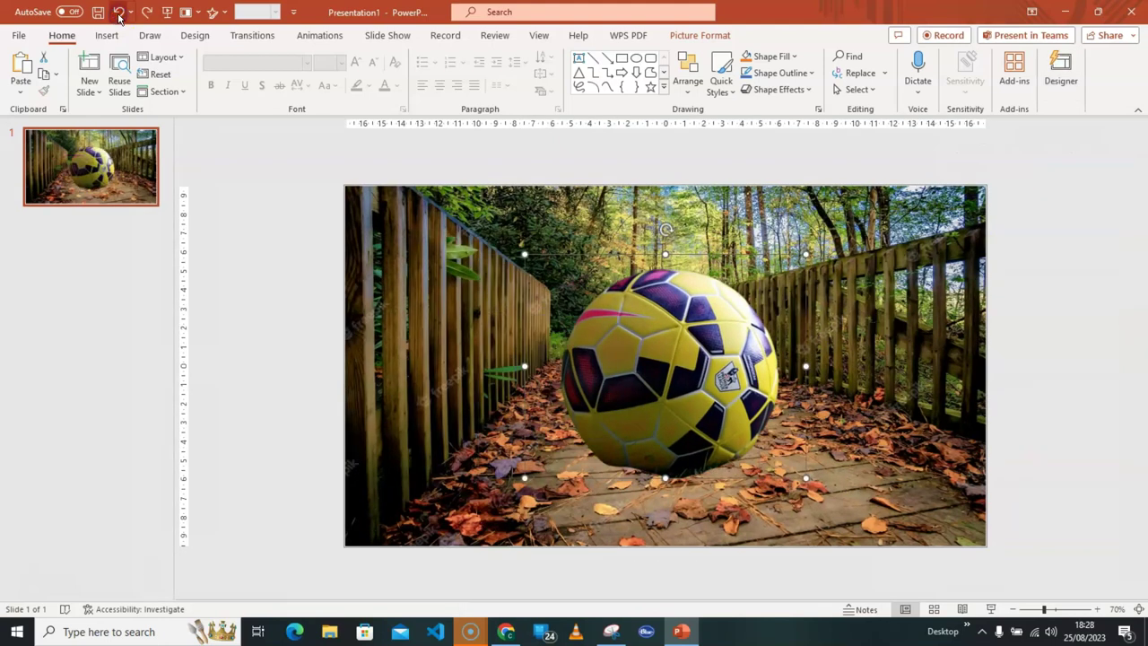
{"action": "left_click", "coordinate": [119, 12]}
{"action": "left_click", "coordinate": [119, 12]}
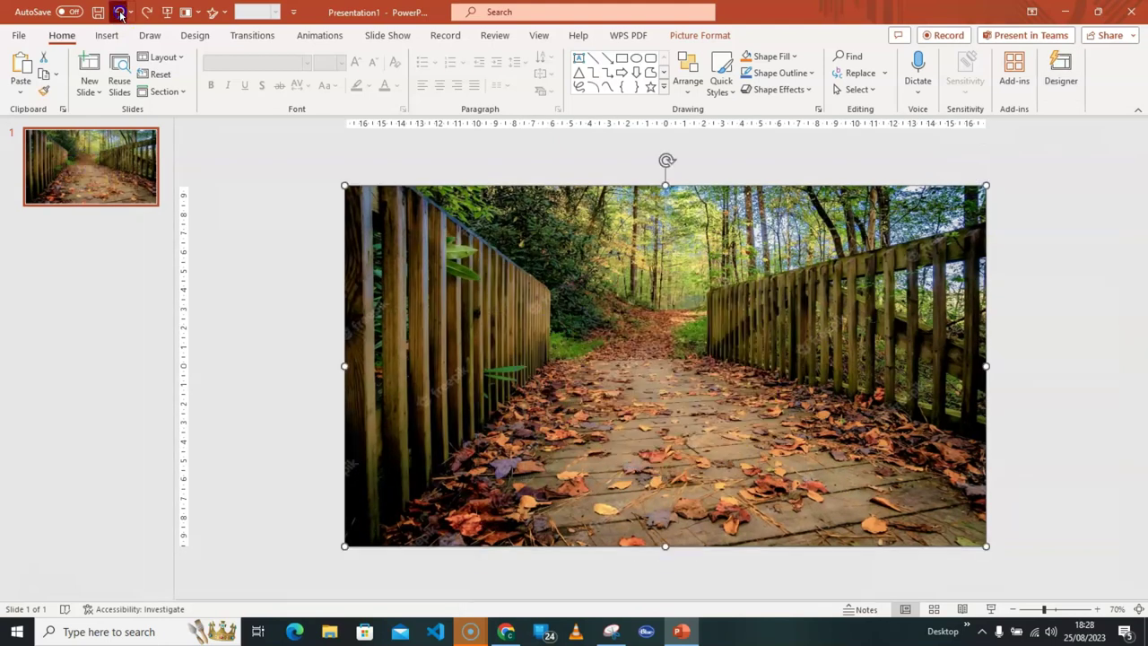
{"action": "left_click", "coordinate": [120, 12]}
{"action": "left_click", "coordinate": [120, 12]}
{"action": "left_click", "coordinate": [119, 12]}
{"action": "left_click", "coordinate": [119, 13]}
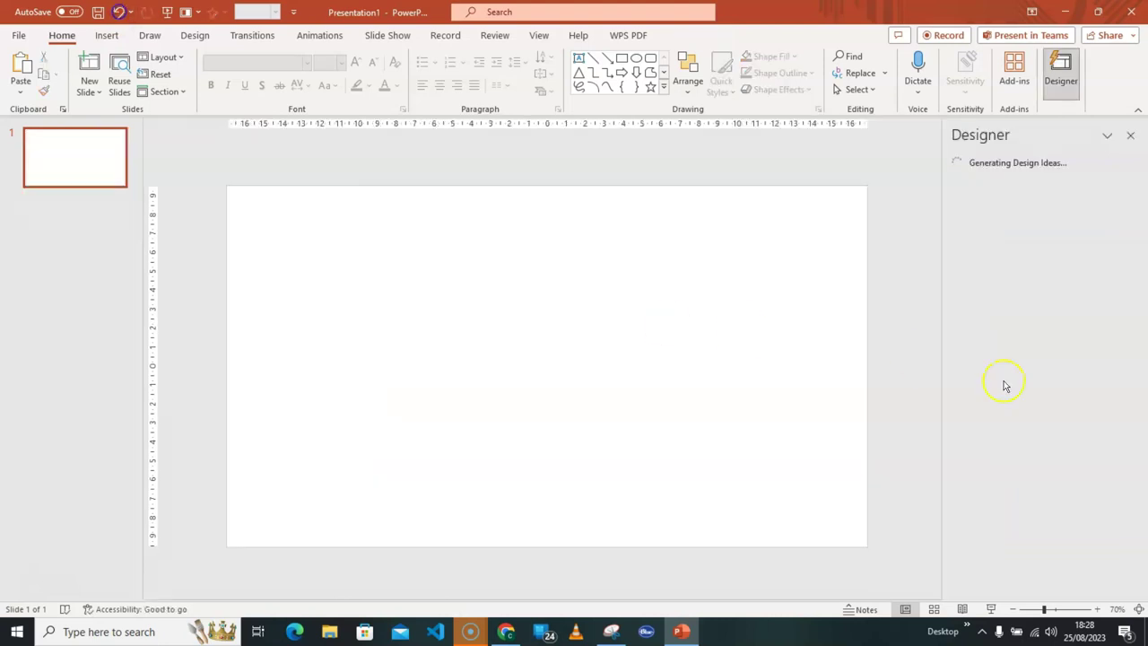
Step: Capture the forest-bridge picture from the Google Images results with Snipping Tool
{"action": "left_click", "coordinate": [506, 631]}
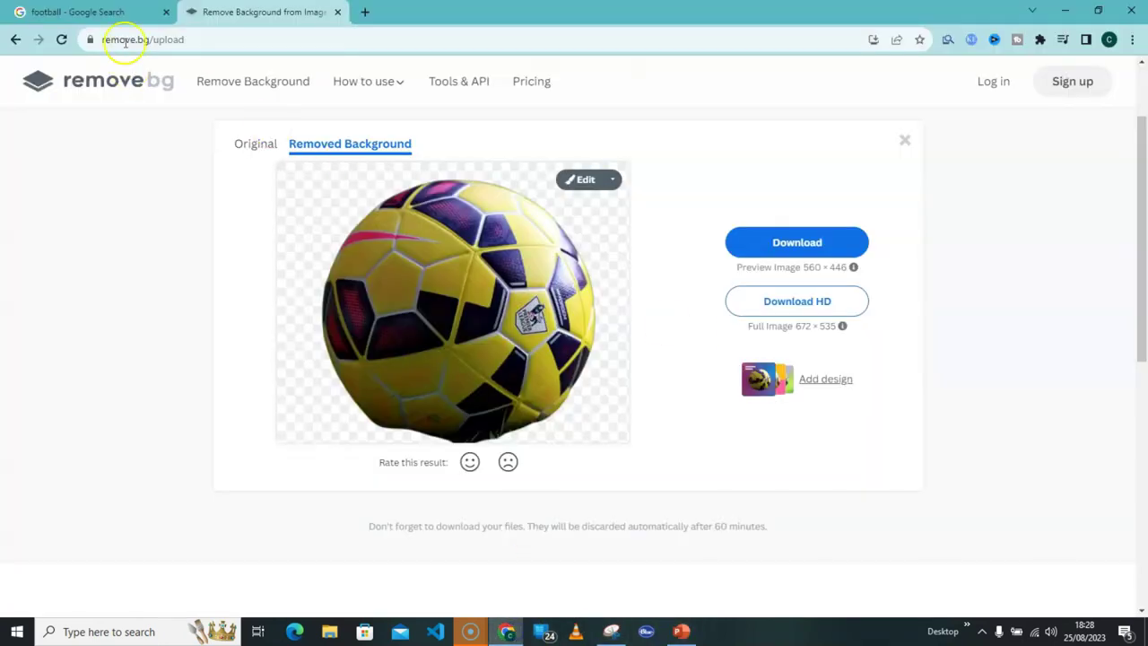
{"action": "left_click", "coordinate": [111, 12]}
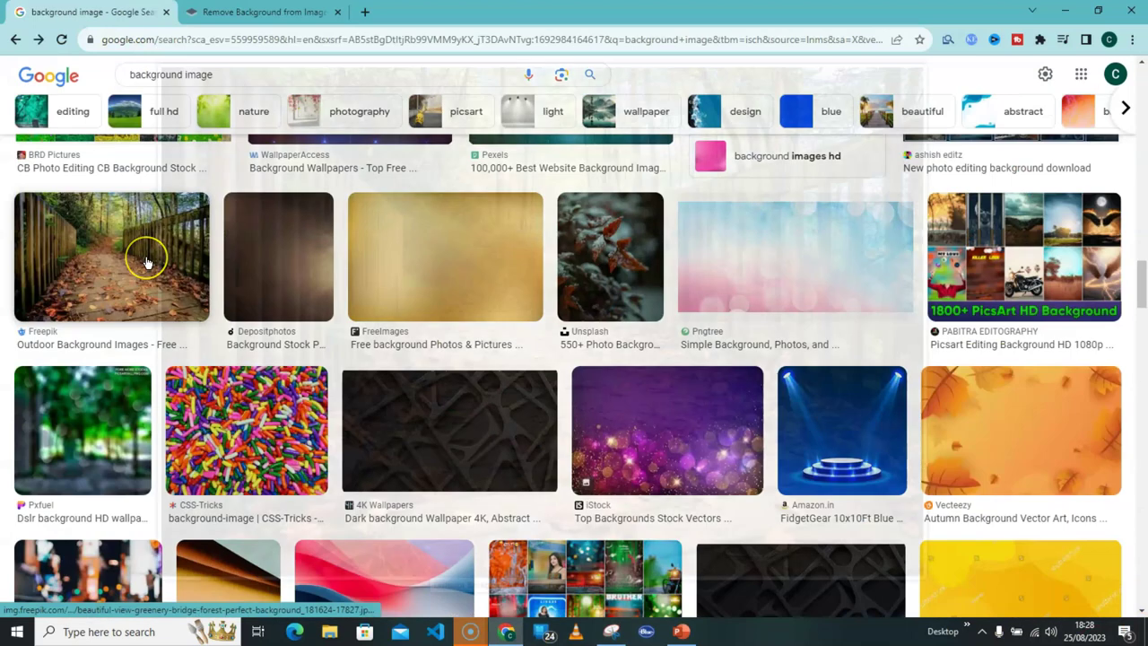
{"action": "mouse_move", "coordinate": [148, 262]}
{"action": "left_click", "coordinate": [610, 631]}
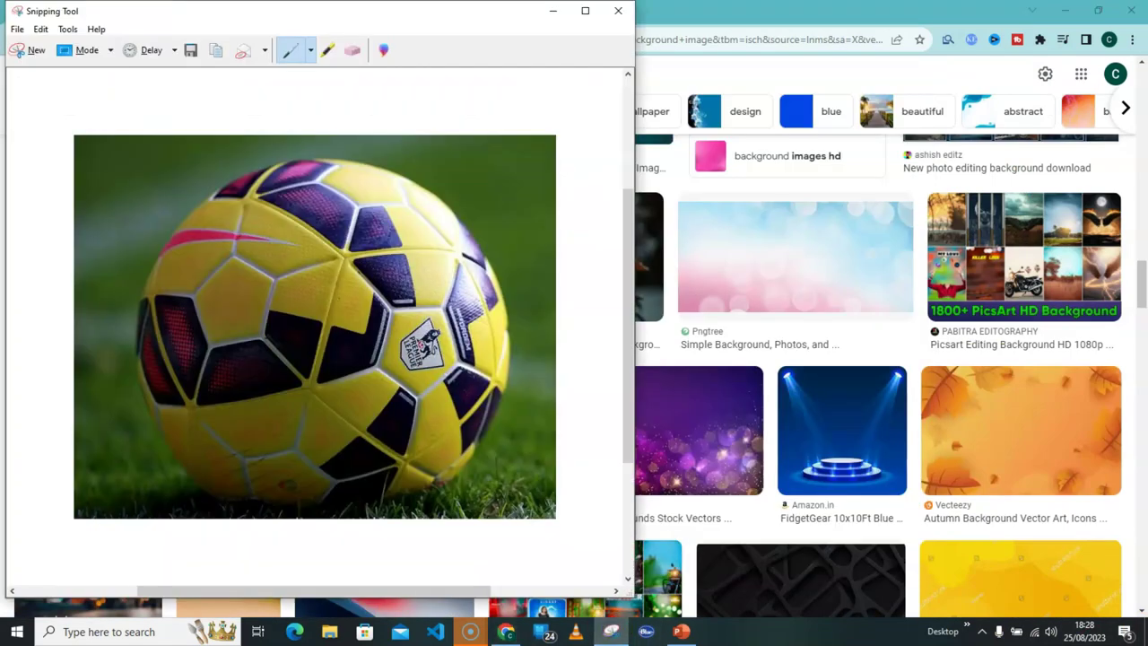
{"action": "left_click", "coordinate": [34, 52]}
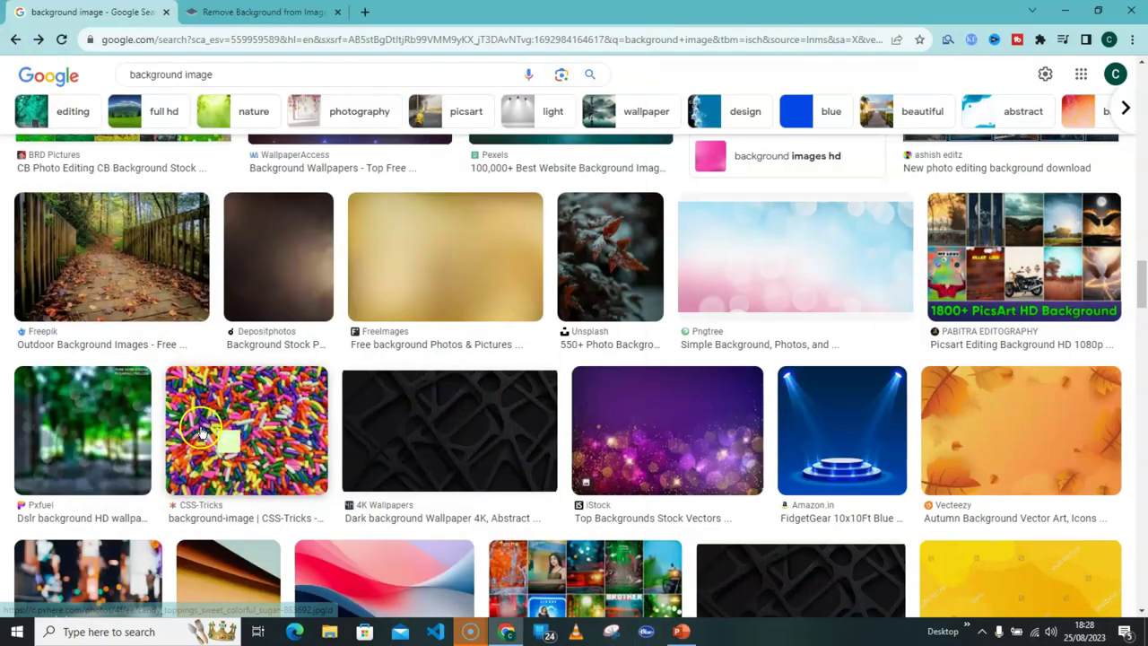
{"action": "mouse_move", "coordinate": [98, 244]}
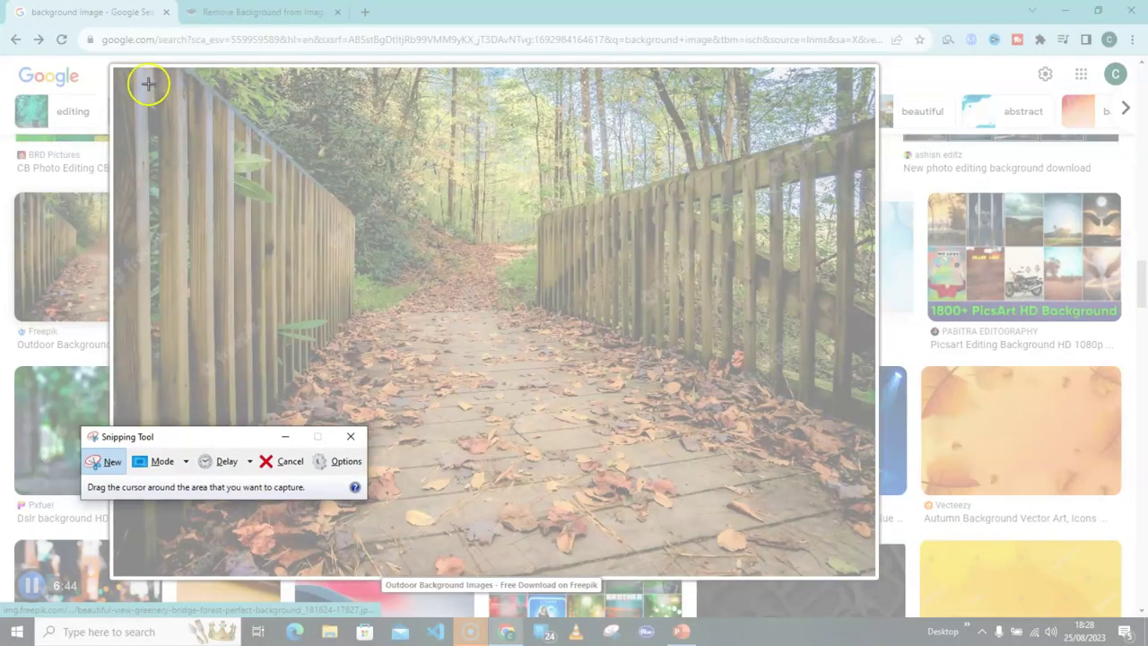
{"action": "left_click_drag", "start_coordinate": [124, 74], "coordinate": [864, 563]}
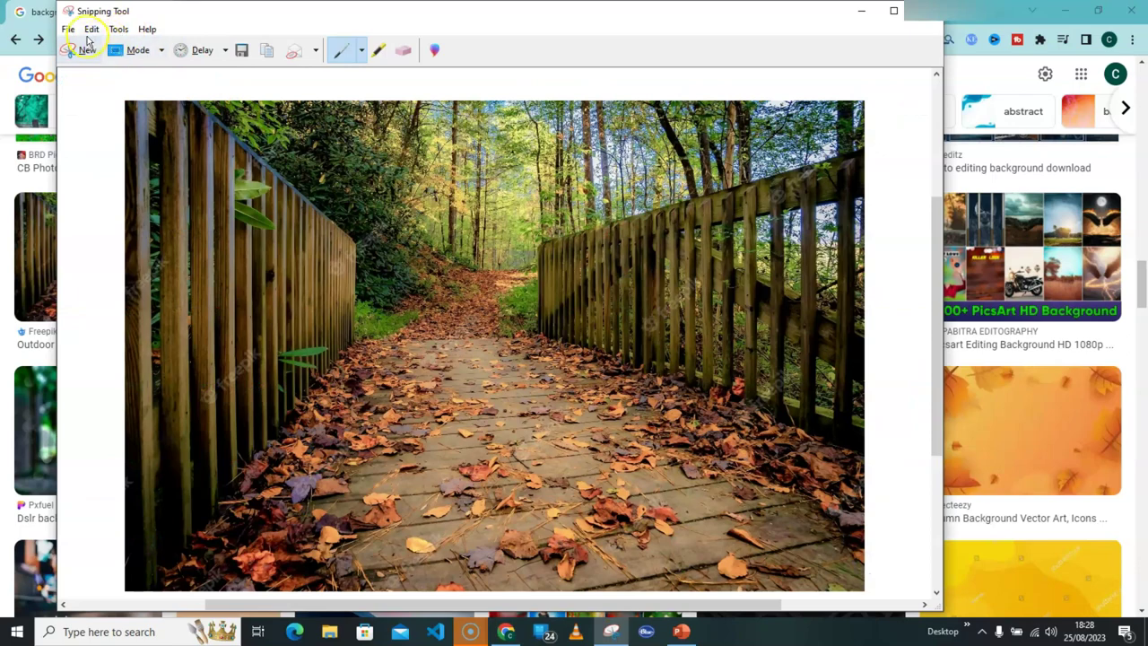
Step: Copy the bridge capture and return to the empty PowerPoint slide
{"action": "left_click", "coordinate": [91, 30]}
{"action": "left_click", "coordinate": [113, 45]}
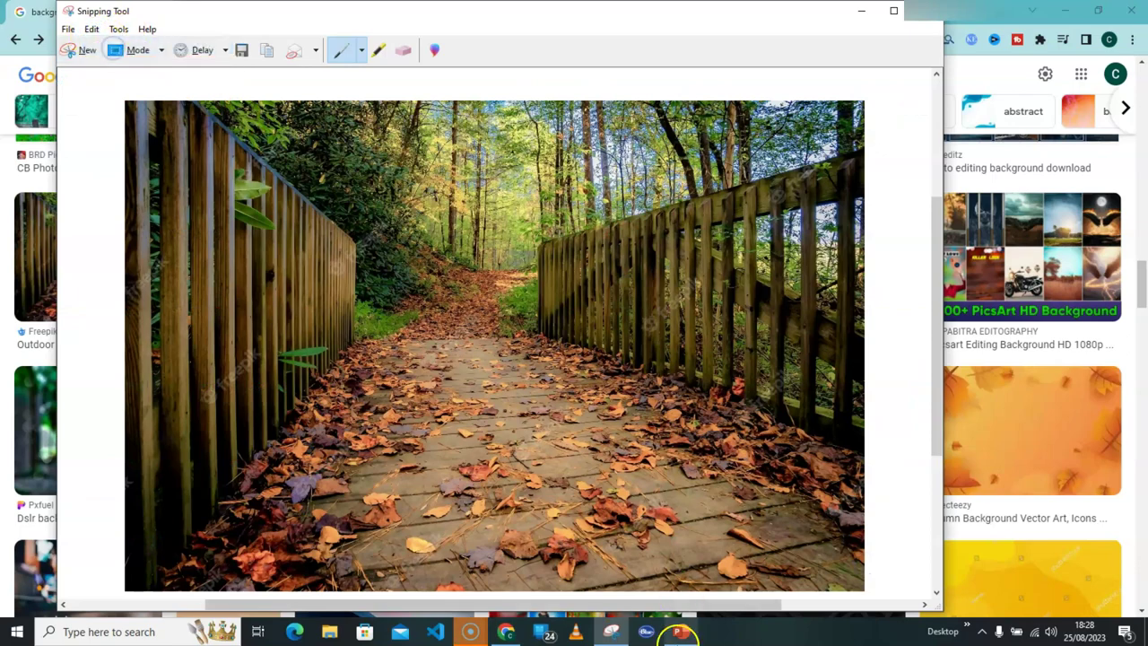
{"action": "left_click", "coordinate": [679, 632]}
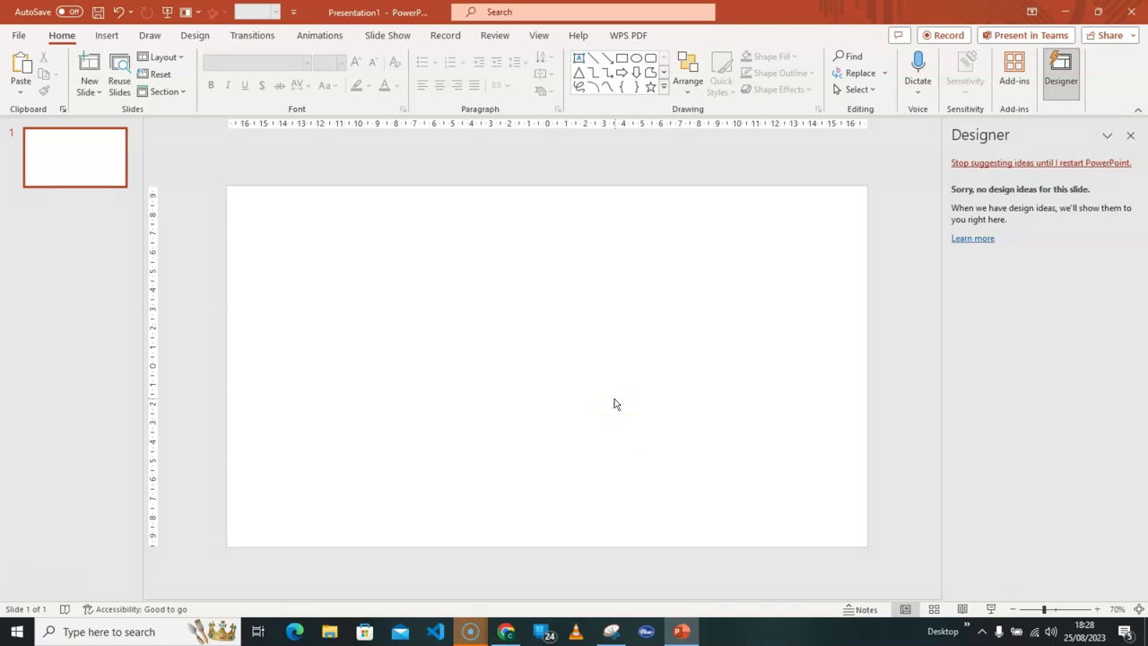
Step: Set the slide background to a picture fill using the copied forest-bridge image
{"action": "right_click", "coordinate": [564, 349]}
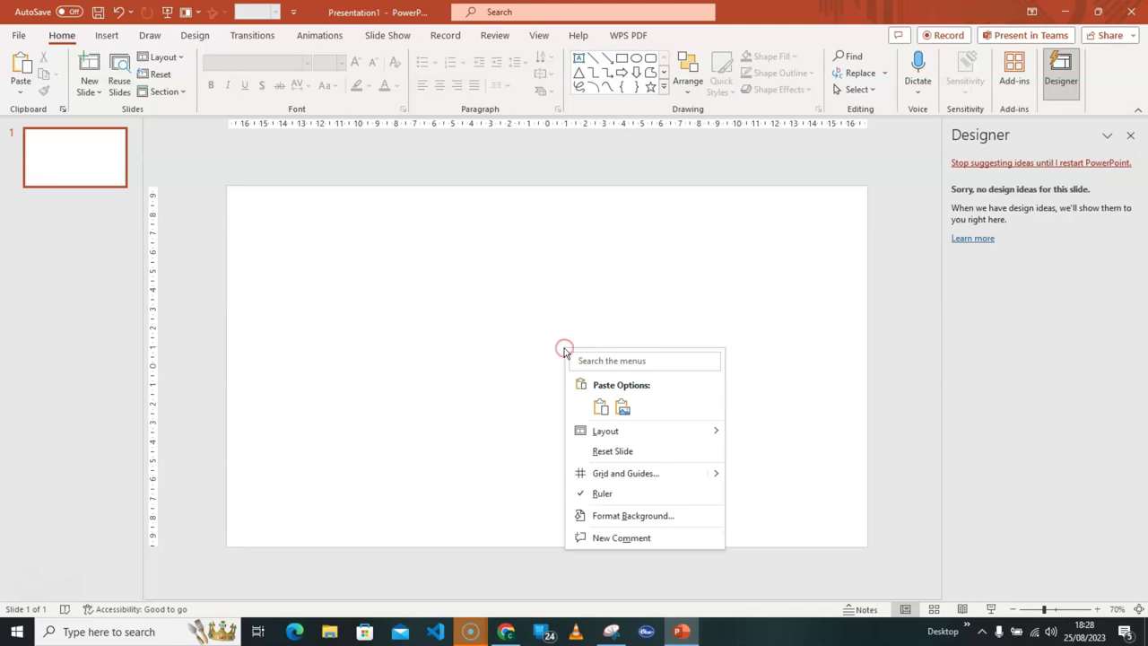
{"action": "left_click", "coordinate": [632, 518]}
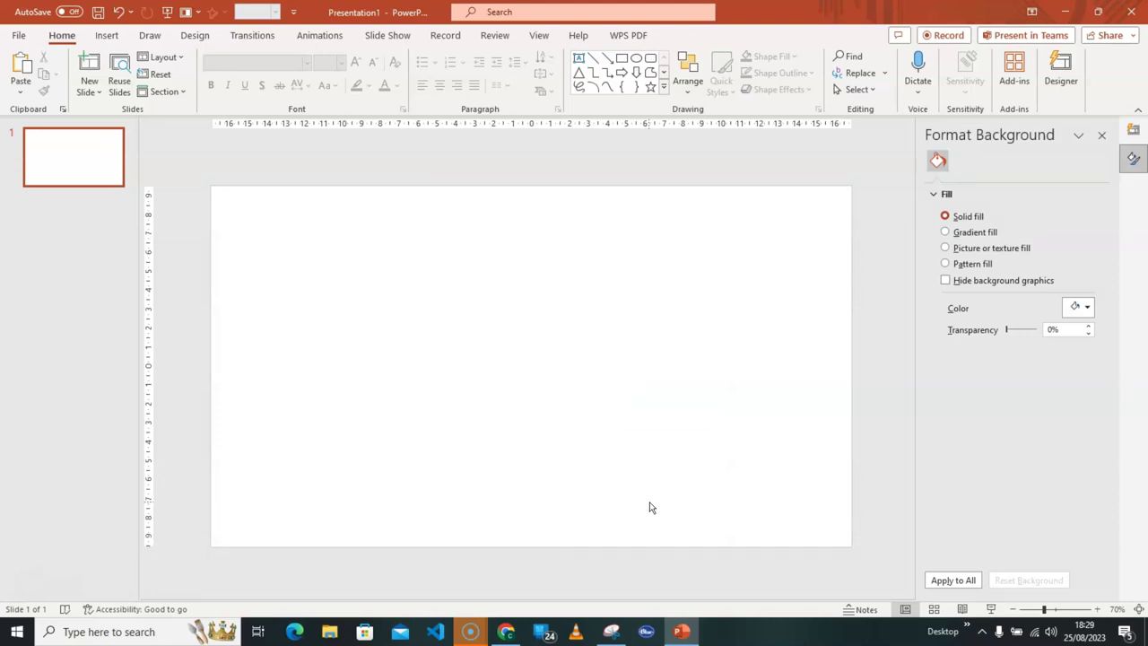
{"action": "left_click", "coordinate": [974, 251]}
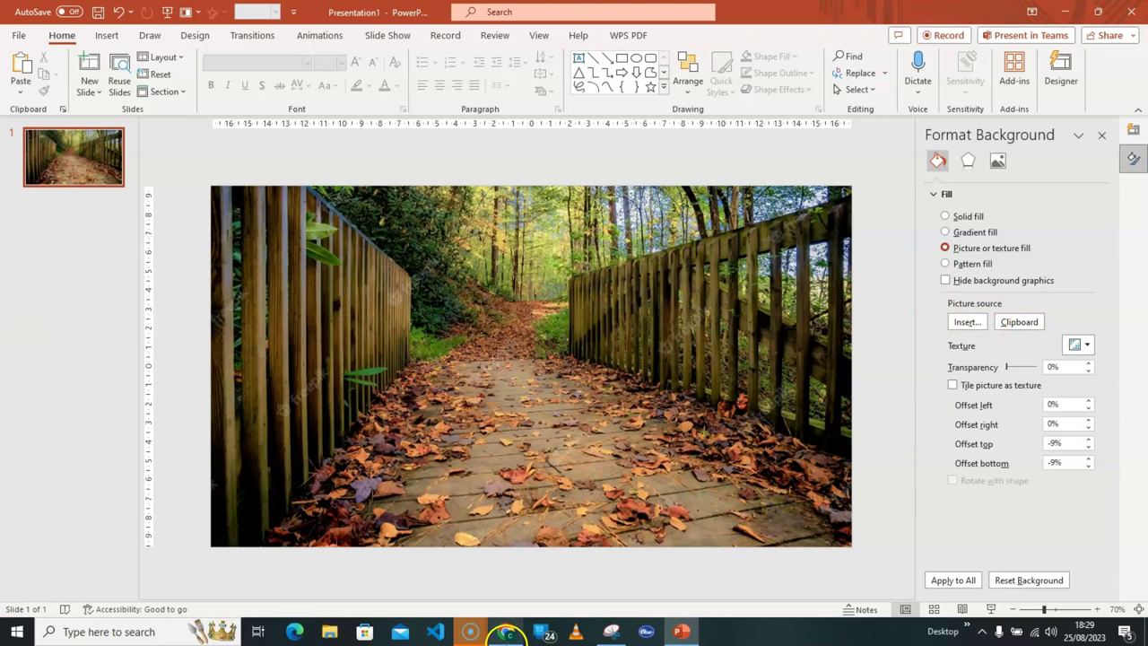
Step: Copy the cut-out yellow football image from the remove.bg tab
{"action": "left_click", "coordinate": [506, 631]}
{"action": "left_click", "coordinate": [280, 12]}
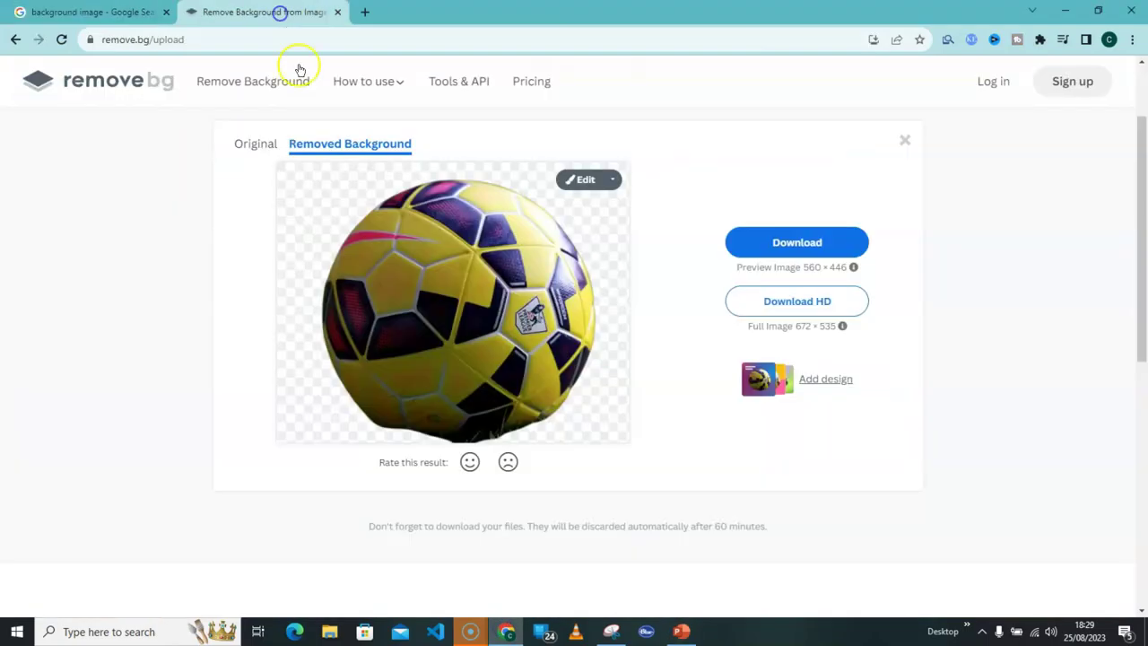
{"action": "right_click", "coordinate": [449, 320]}
{"action": "left_click", "coordinate": [503, 490]}
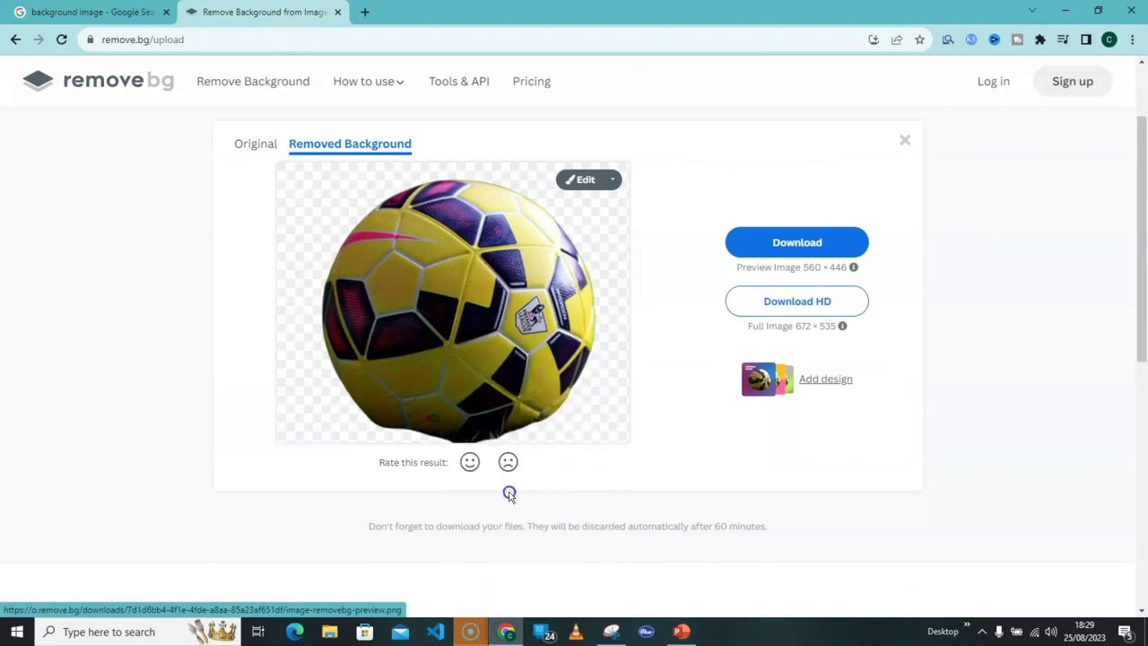
Step: Paste the football onto the PowerPoint slide over the bridge background
{"action": "left_click", "coordinate": [681, 632]}
{"action": "right_click", "coordinate": [476, 346]}
{"action": "left_click", "coordinate": [512, 402]}
{"action": "left_click", "coordinate": [758, 340]}
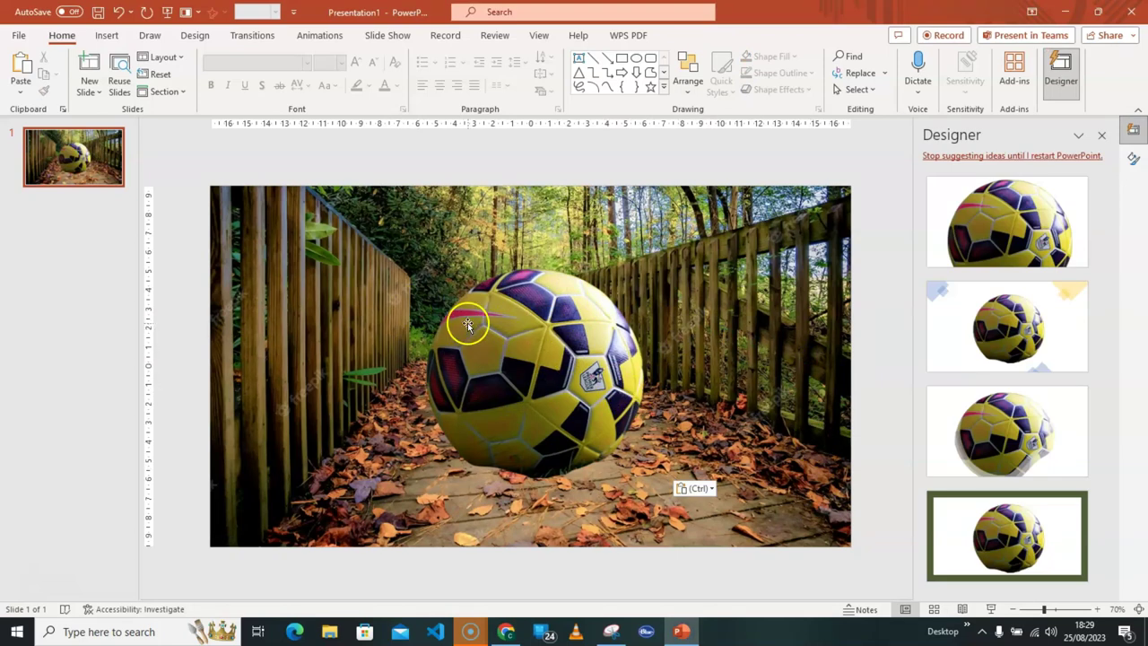
Step: Select the football and nudge it slightly higher up the bridge path
{"action": "left_click_drag", "start_coordinate": [376, 243], "coordinate": [900, 398]}
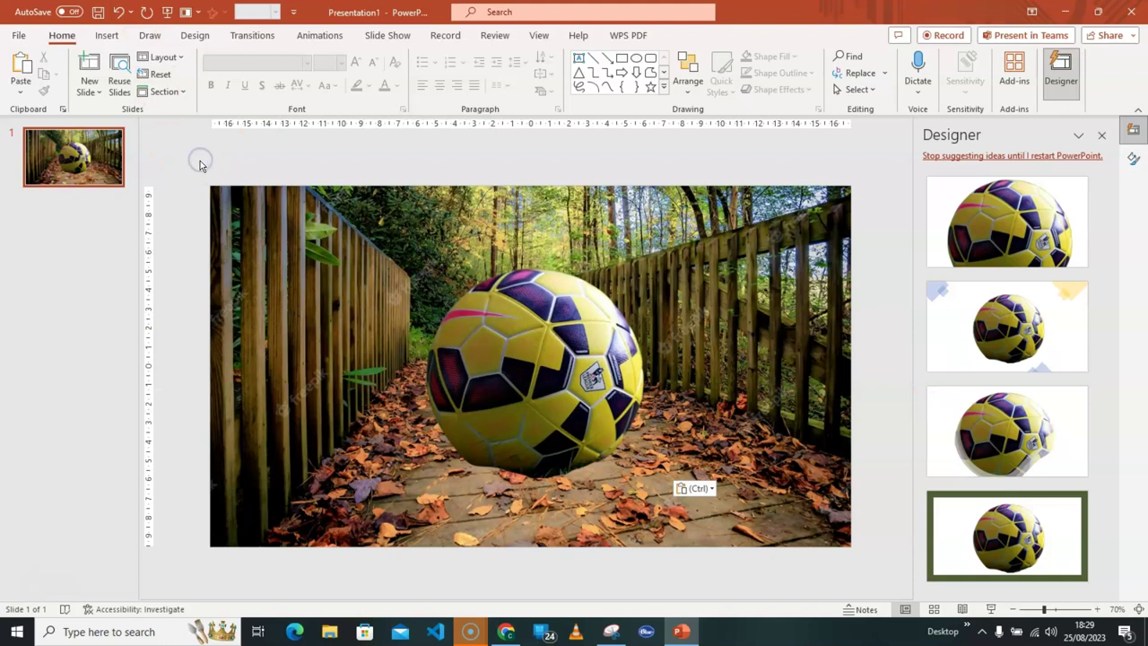
{"action": "left_click", "coordinate": [410, 279]}
{"action": "left_click_drag", "start_coordinate": [456, 274], "coordinate": [463, 254]}
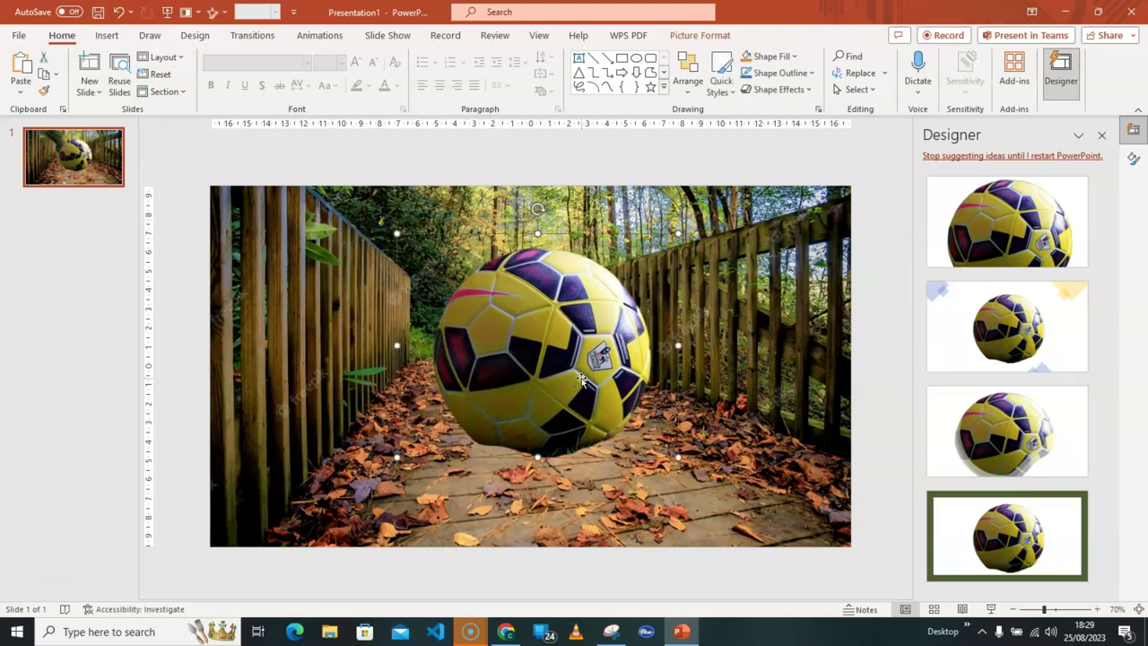